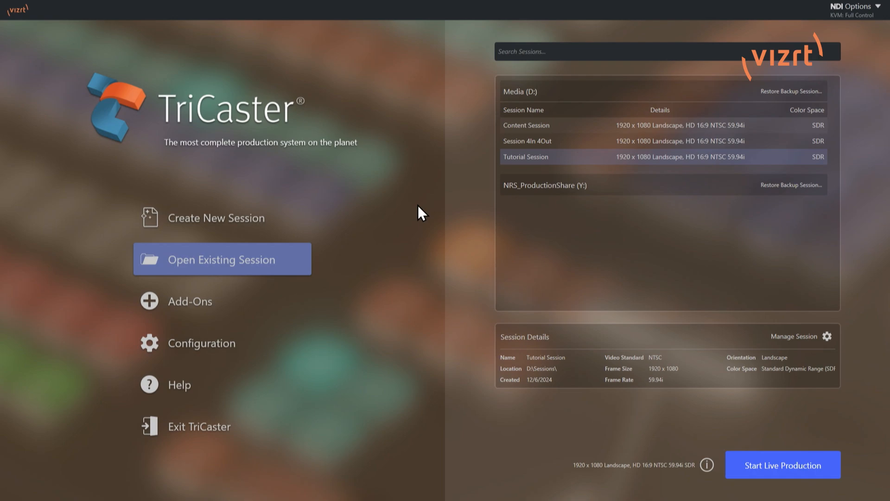
- View the new session and add-ons pages and open the Configuration settings
left_click(272, 219)
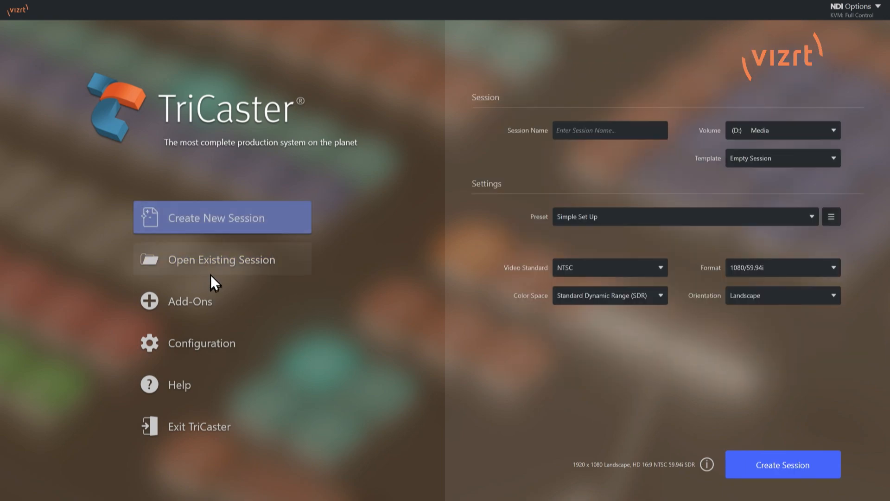
left_click(215, 292)
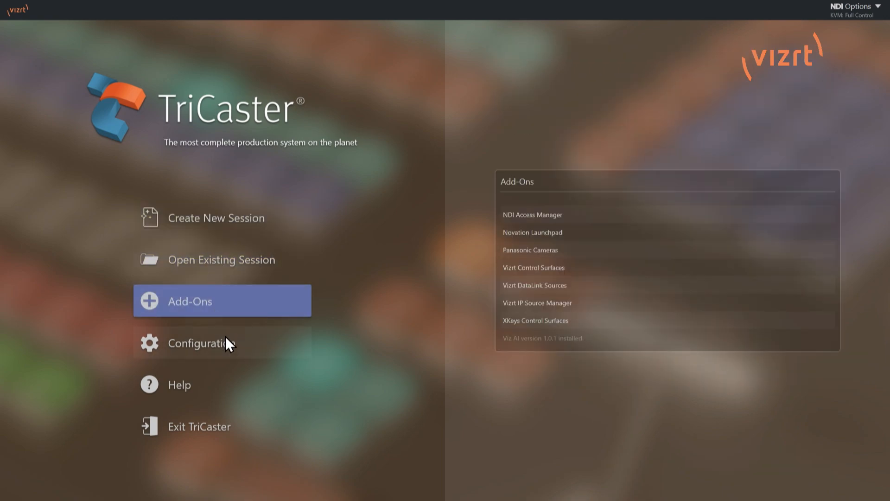
left_click(226, 336)
left_click(234, 295)
left_click(268, 346)
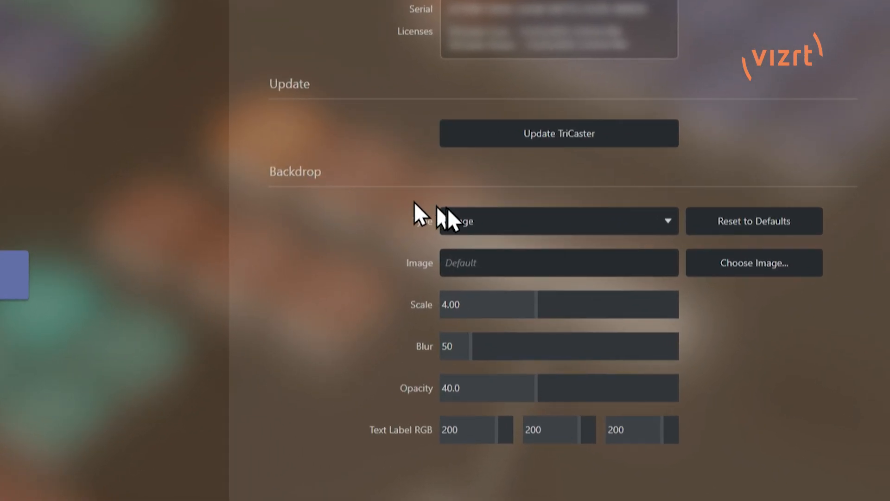
- Examine the available backdrop types and the backdrop's image and text label RGB settings
left_click(519, 219)
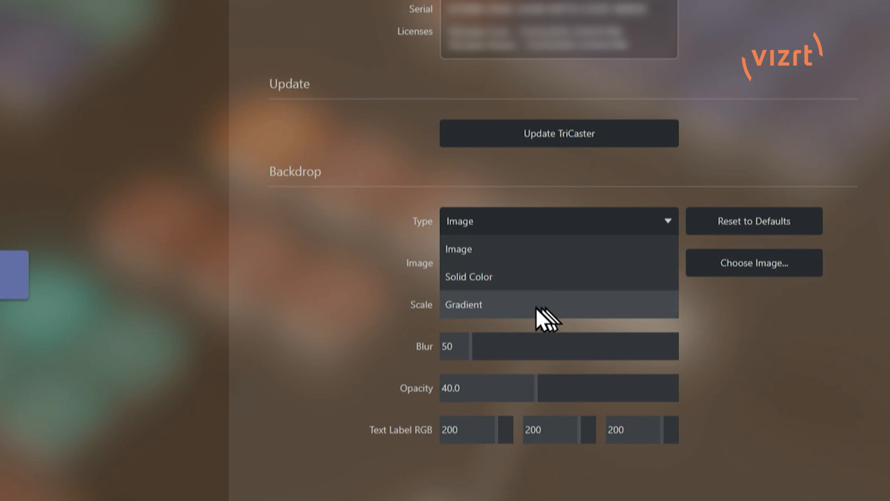
left_click(330, 264)
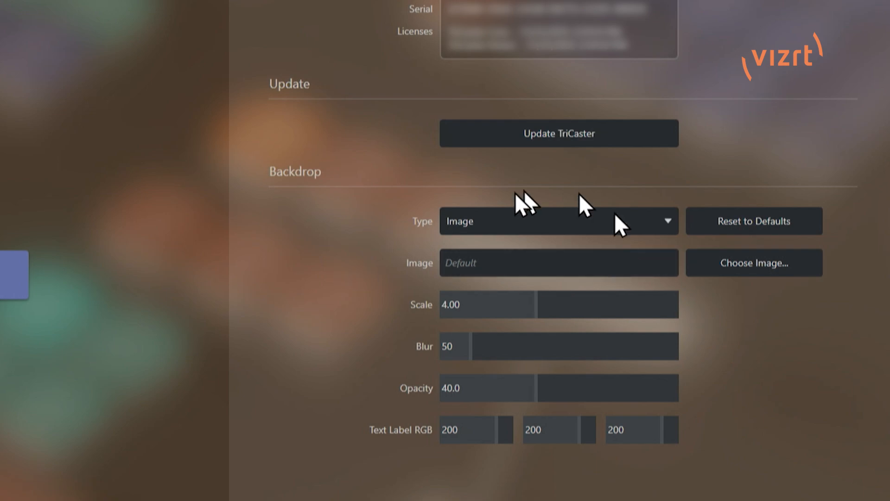
left_click(381, 433)
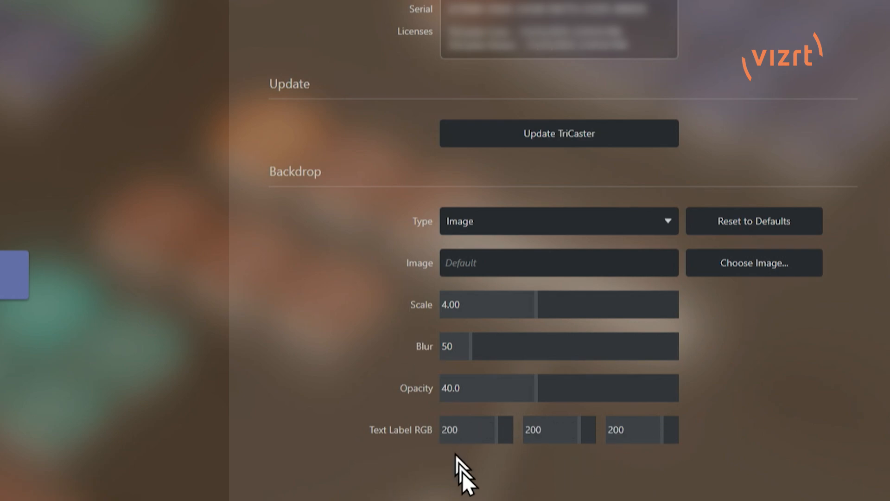
left_click(468, 431)
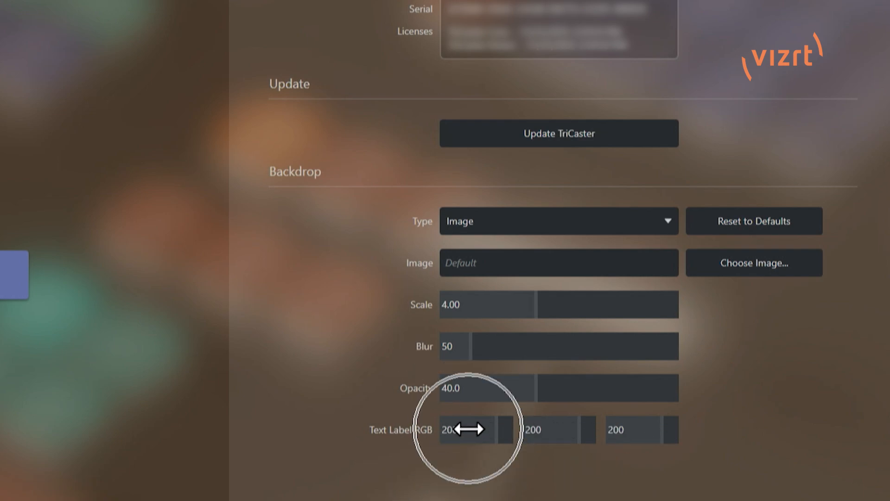
left_click(560, 431)
left_click(646, 432)
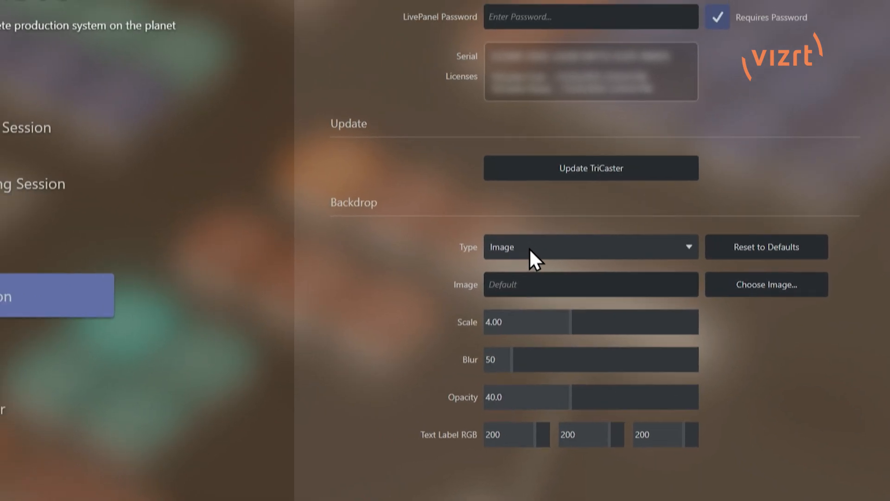
- Set the backdrop to Gradient with top RGB 255, 87, 77 and bottom RGB 52, 139, 159
left_click(490, 223)
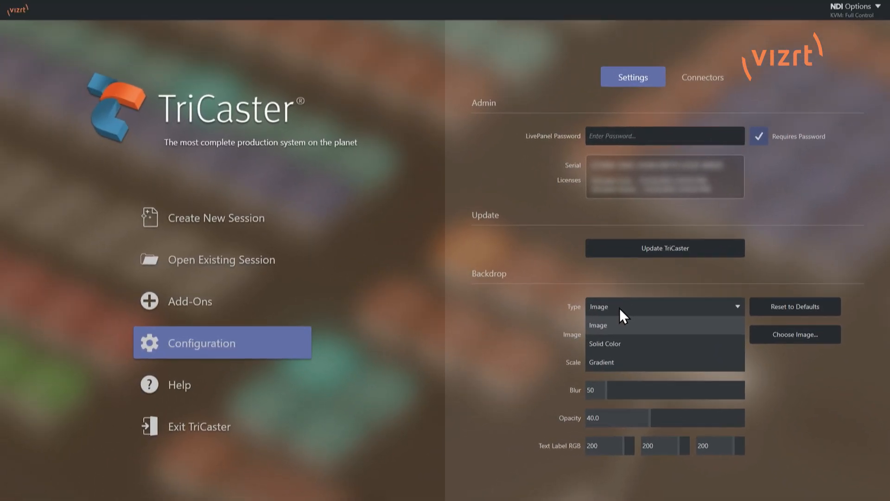
left_click(622, 357)
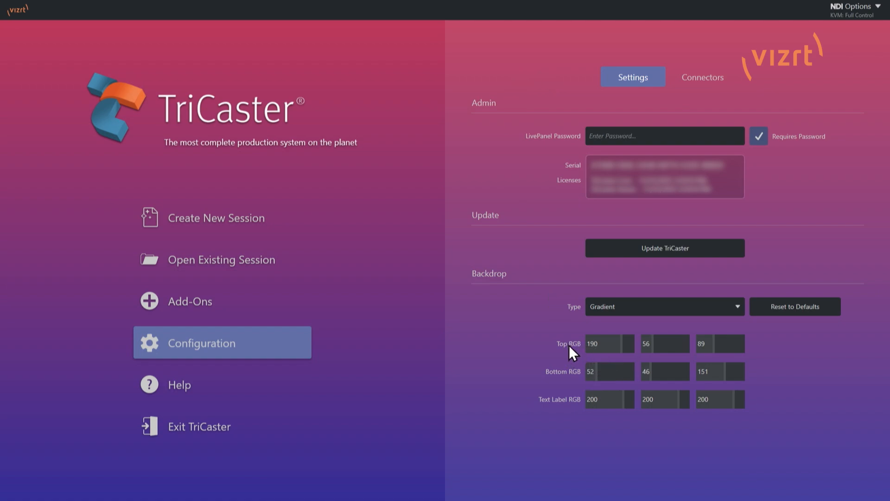
left_click_drag(616, 346, 676, 342)
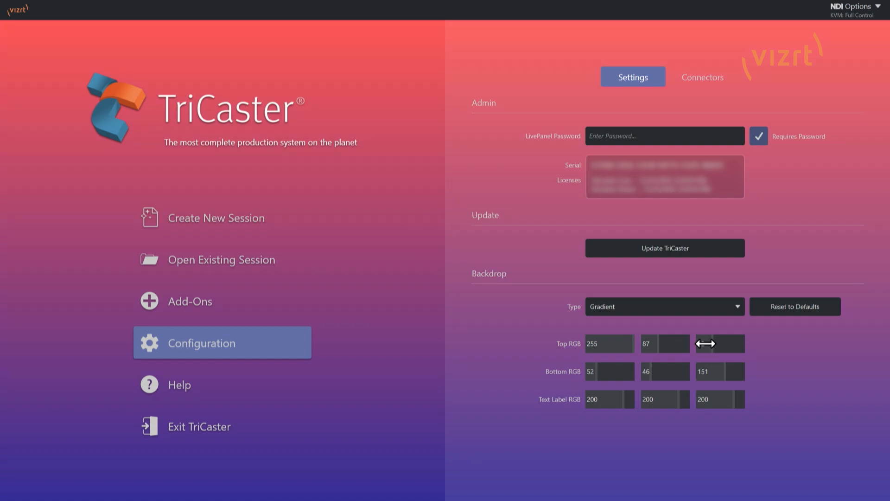
left_click_drag(706, 344, 702, 344)
mouse_move(697, 366)
left_mouse_down()
mouse_move(786, 370)
mouse_move(653, 380)
mouse_move(718, 367)
mouse_move(729, 382)
mouse_move(729, 370)
mouse_move(655, 375)
mouse_move(719, 373)
mouse_move(699, 373)
mouse_move(709, 377)
left_mouse_up()
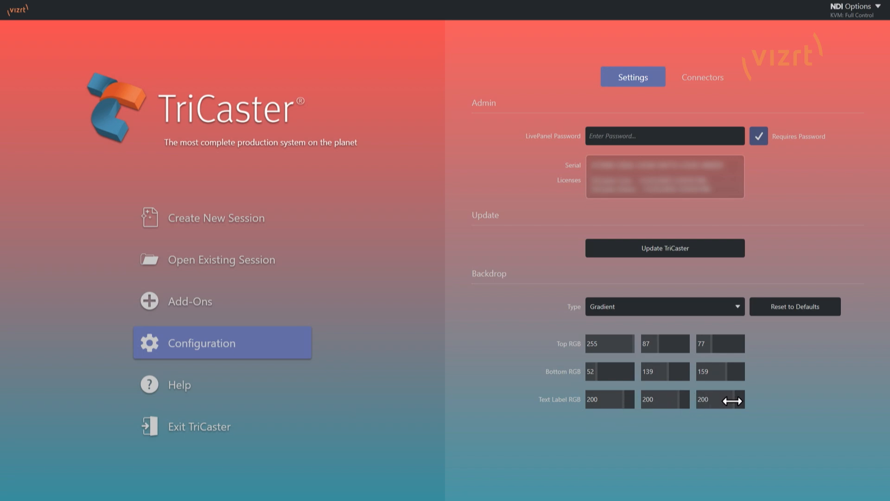
- Try different text label colors, ending with RGB 70, 248, 196, and reset the gradient backdrop to its defaults
left_click_drag(733, 401, 574, 428)
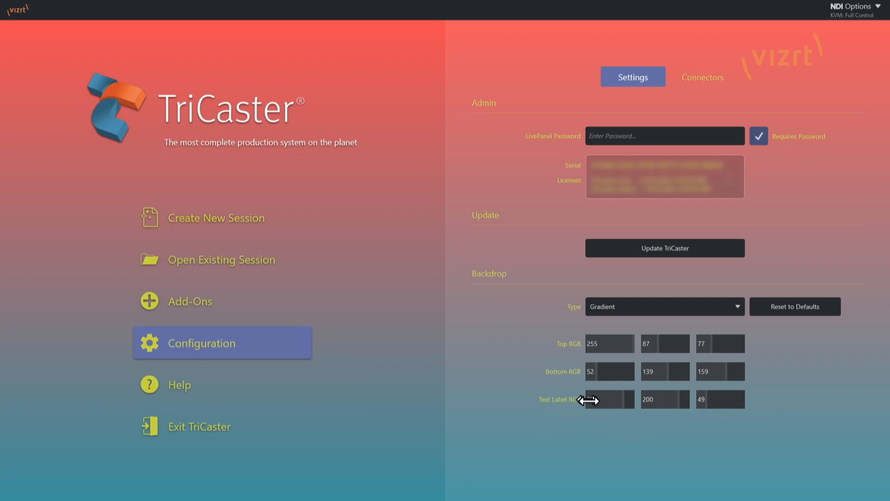
left_click_drag(681, 399, 592, 412)
left_click_drag(709, 398, 783, 395)
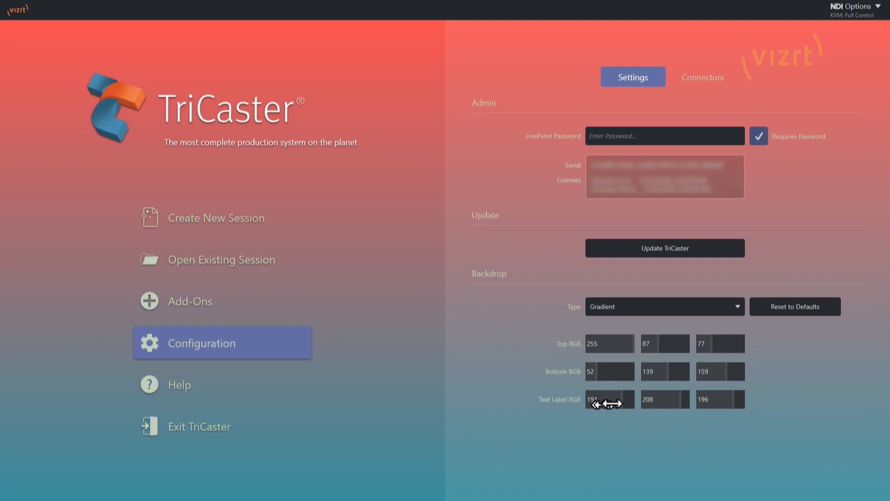
left_click_drag(610, 403, 544, 410)
left_click_drag(667, 398, 698, 402)
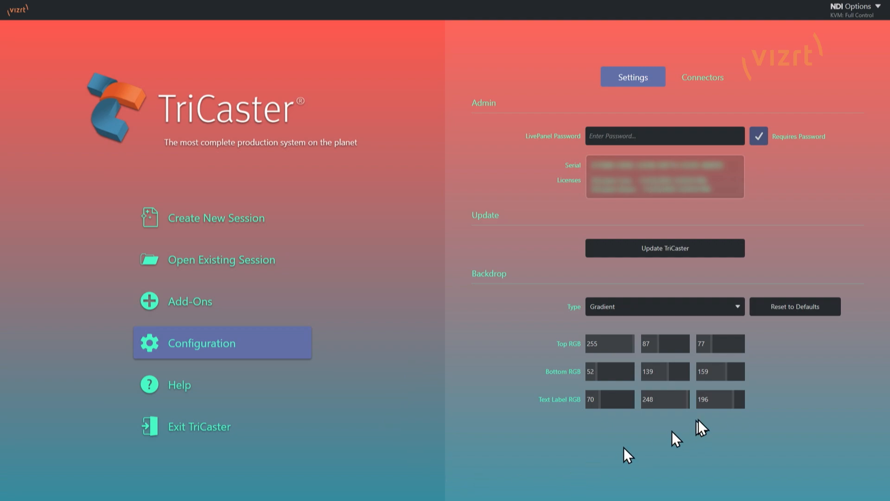
left_click(814, 307)
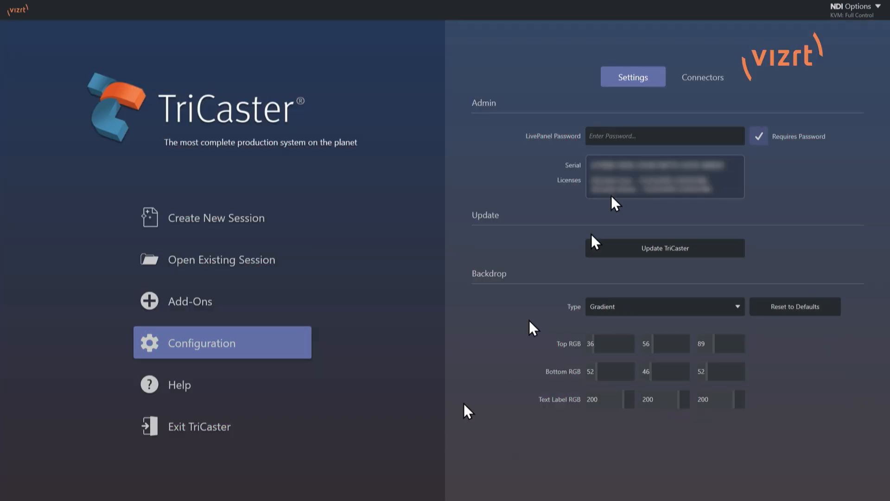
- Switch the backdrop to Solid Color with RGB 137, 88, 79 and set the text label's red value to 231
left_click(709, 306)
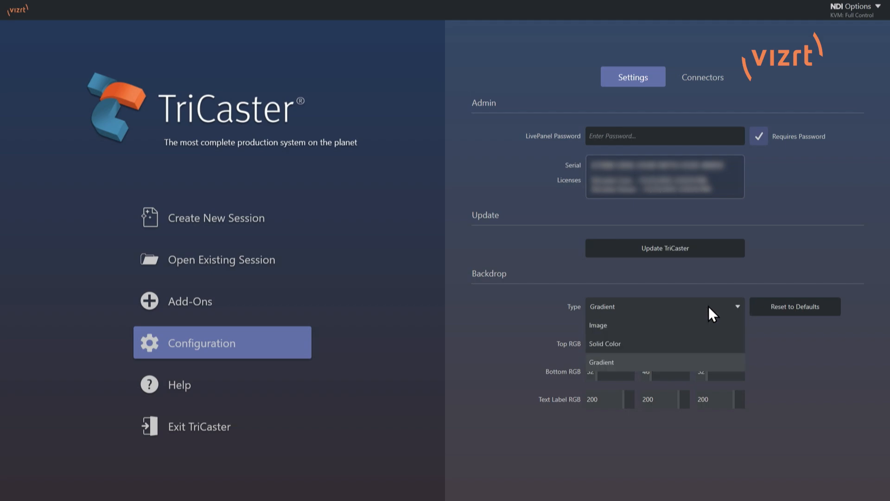
left_click(608, 346)
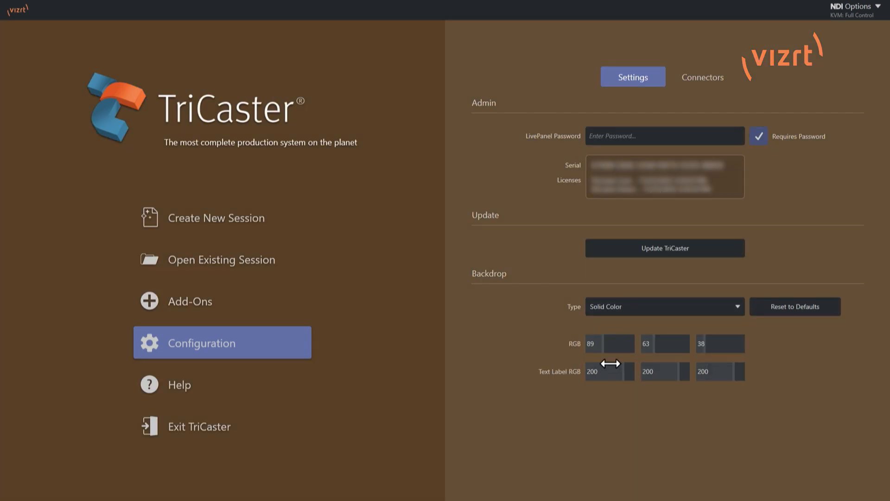
left_click_drag(624, 376, 714, 343)
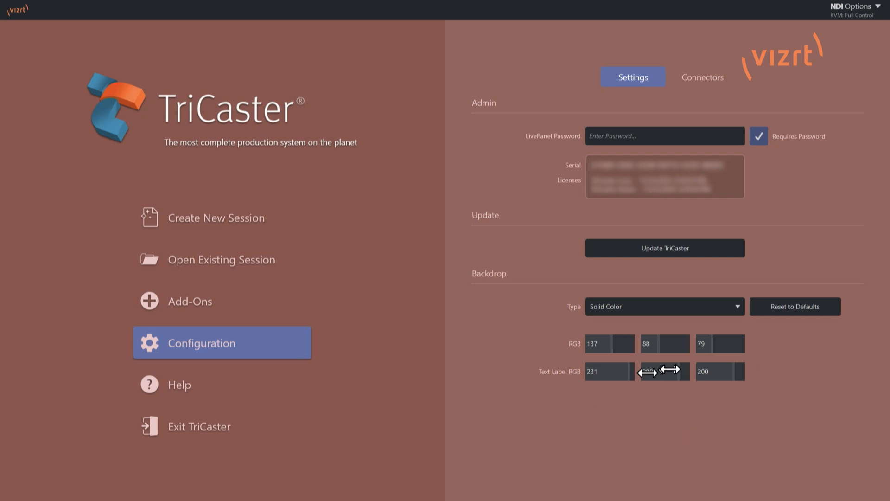
- Change the backdrop type to Image and set the text label's red value to 224
left_click(704, 308)
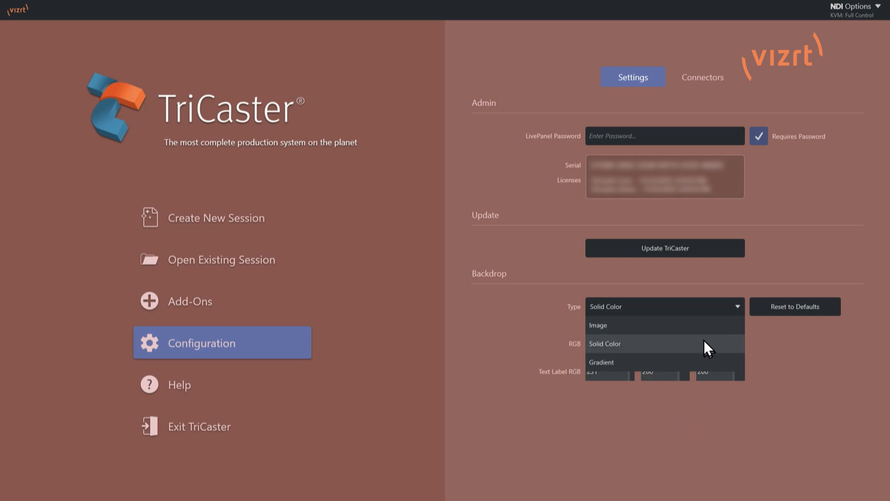
left_click(708, 324)
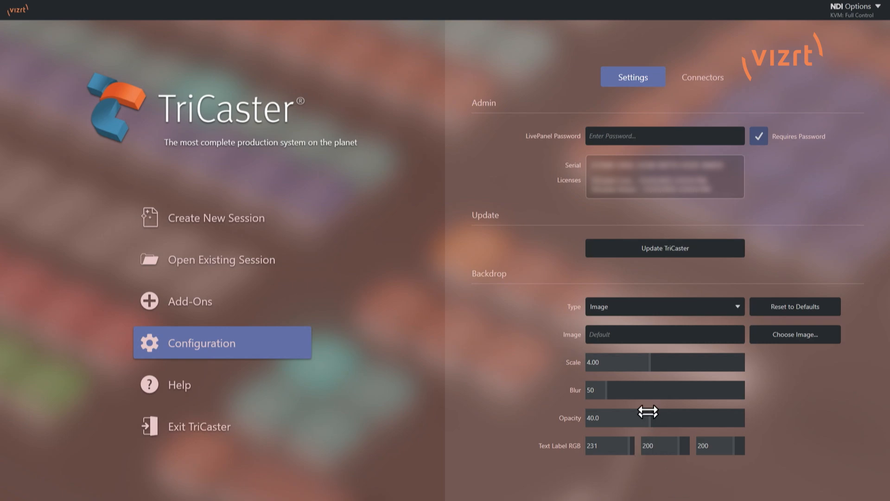
mouse_move(628, 450)
left_mouse_down()
mouse_move(548, 453)
mouse_move(622, 452)
left_mouse_up()
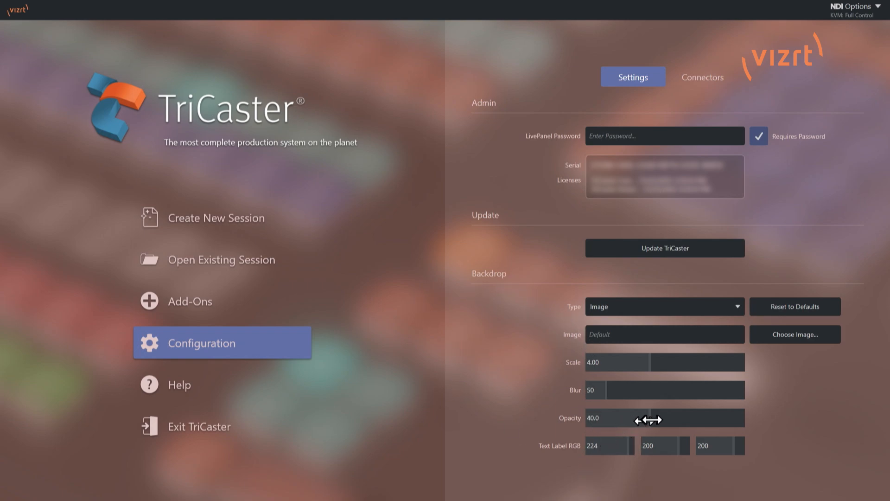
- Set the default backdrop image's blur to 0, opacity to 29.3 and scale to 2.50
left_click_drag(604, 394, 553, 397)
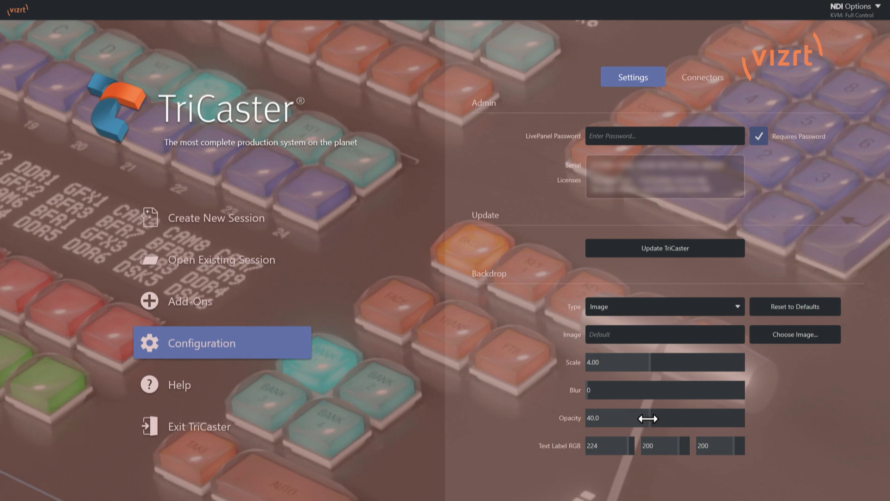
left_click_drag(647, 418, 701, 416)
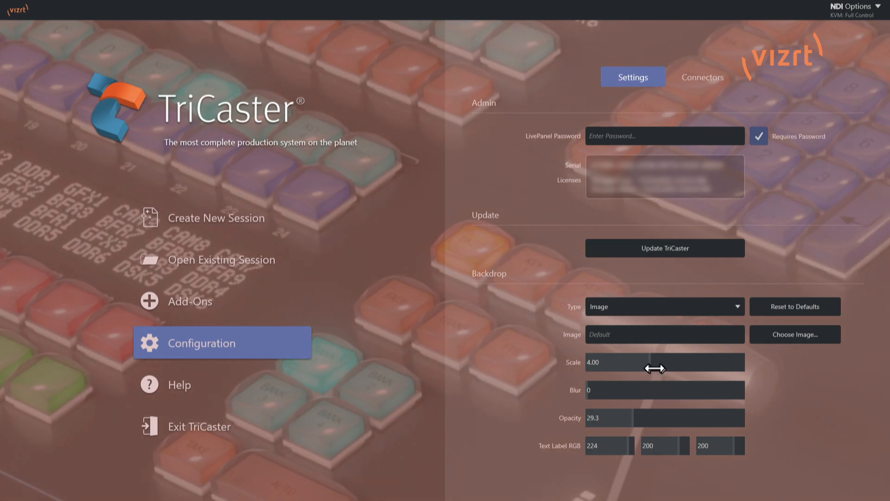
left_click_drag(653, 367, 614, 369)
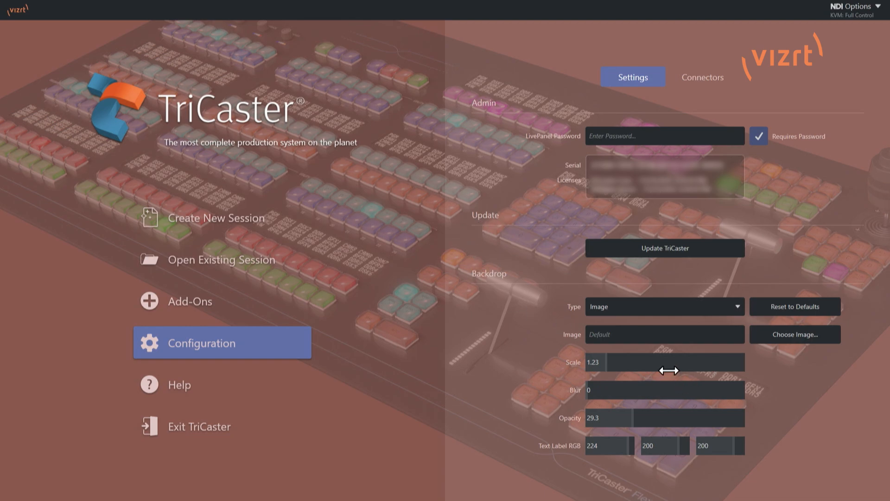
left_click_drag(608, 361, 628, 367)
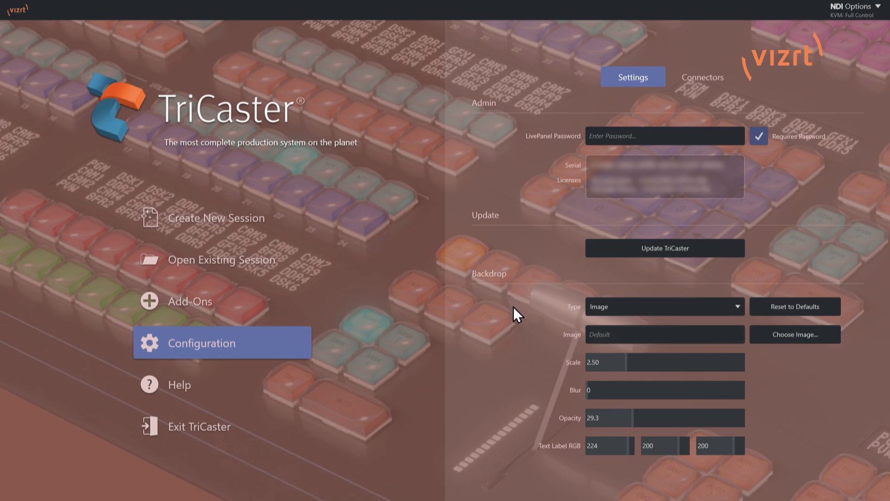
- Load the Super Professional Desktop Wallpaper JPG from the Downloads folder as the backdrop image
left_click(813, 334)
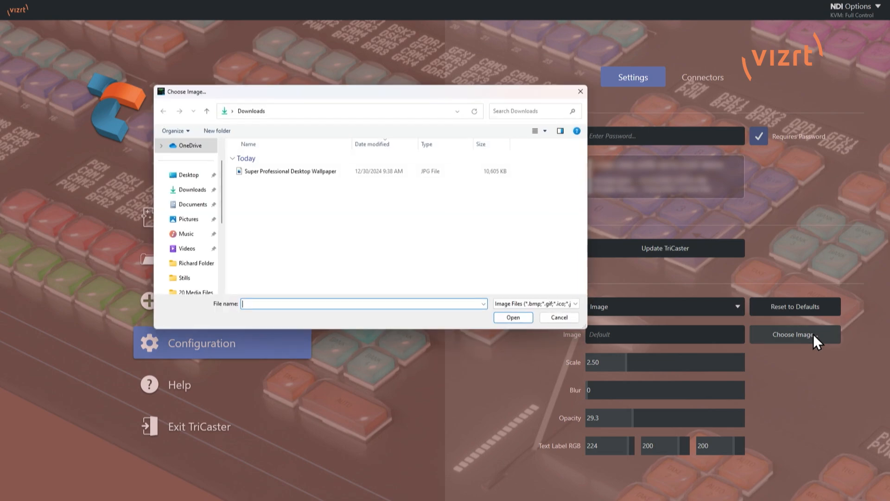
left_click(290, 175)
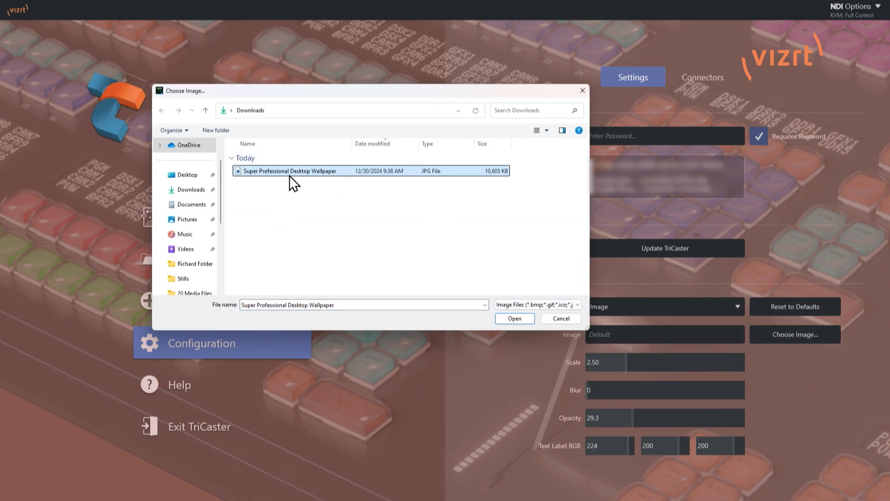
left_click(501, 317)
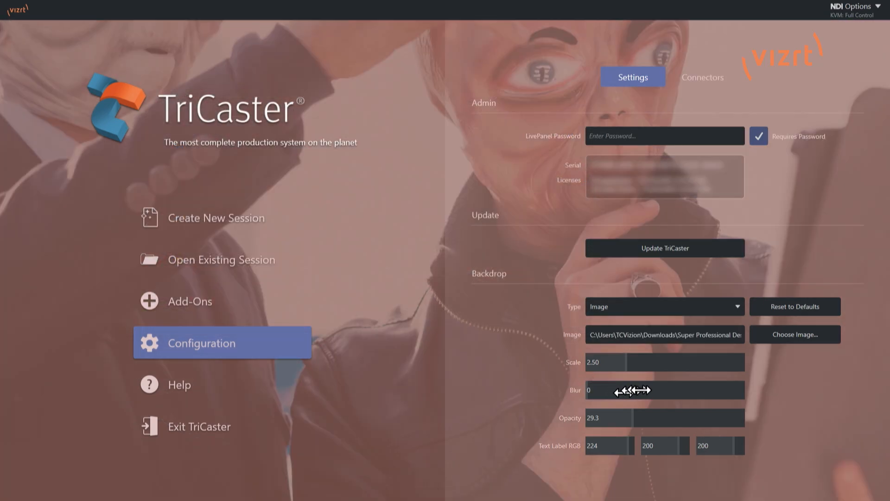
- Adjust the custom backdrop image to scale 1.37 and opacity 51.0
left_click_drag(622, 365, 609, 368)
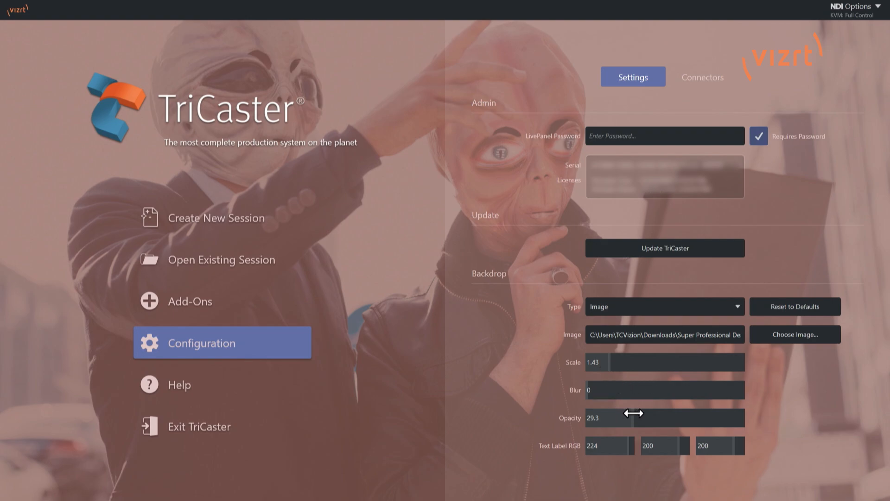
left_click_drag(627, 413, 666, 424)
left_click_drag(612, 370, 590, 391)
mouse_move(675, 416)
left_mouse_down()
mouse_move(653, 417)
mouse_move(666, 419)
left_mouse_up()
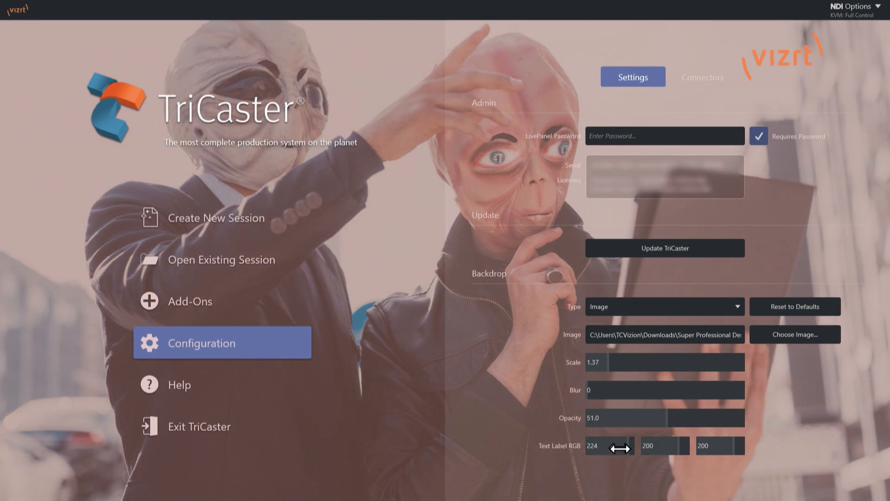
- Set the text label RGB to 255, 12, 255 for bright magenta labels
left_click_drag(603, 448, 454, 448)
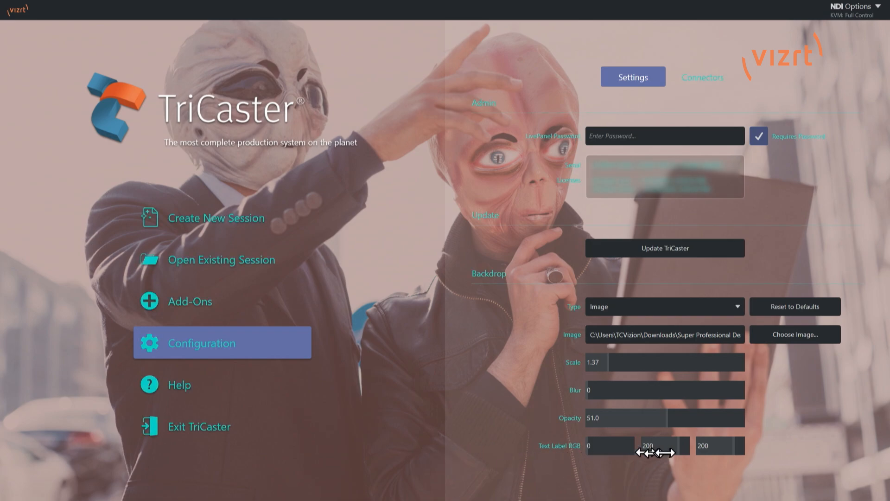
mouse_move(677, 449)
left_mouse_down()
mouse_move(583, 451)
mouse_move(677, 451)
left_mouse_up()
left_click_drag(597, 447, 728, 447)
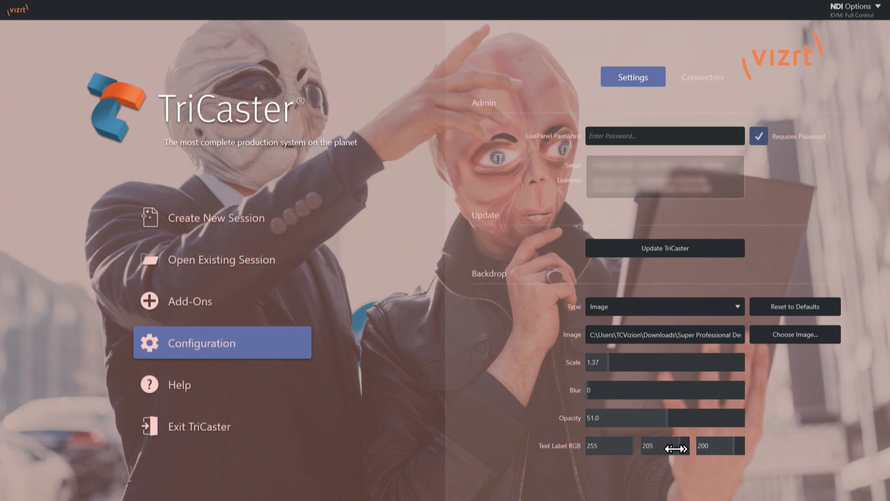
left_click_drag(679, 449, 577, 455)
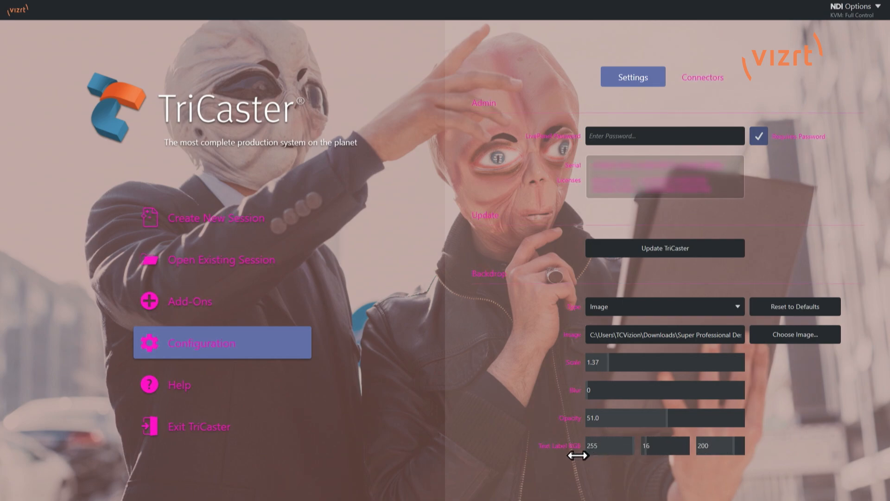
left_click_drag(704, 453, 740, 449)
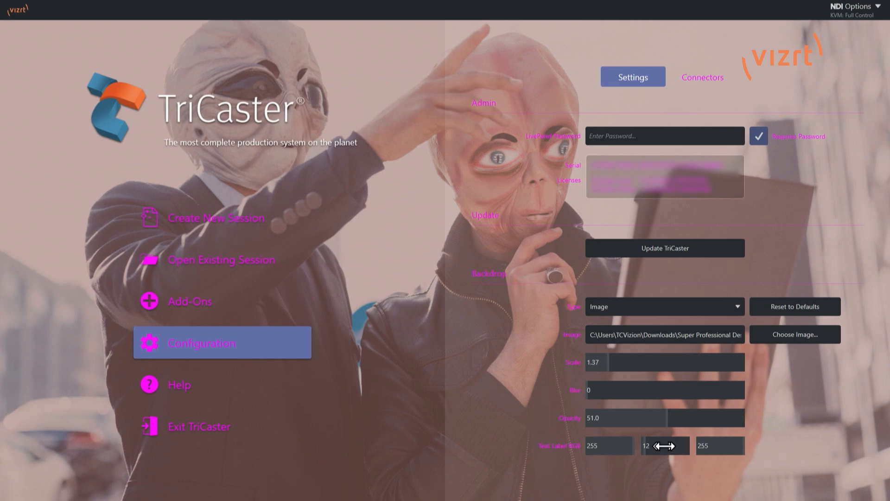